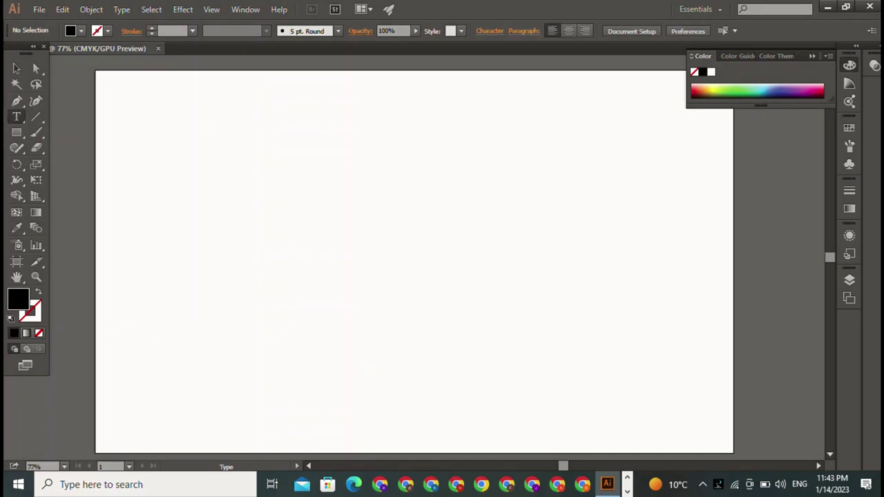
Step: Start a 12 pt Home Christmas Regular point-text insertion on the blank artboard
click(263, 156)
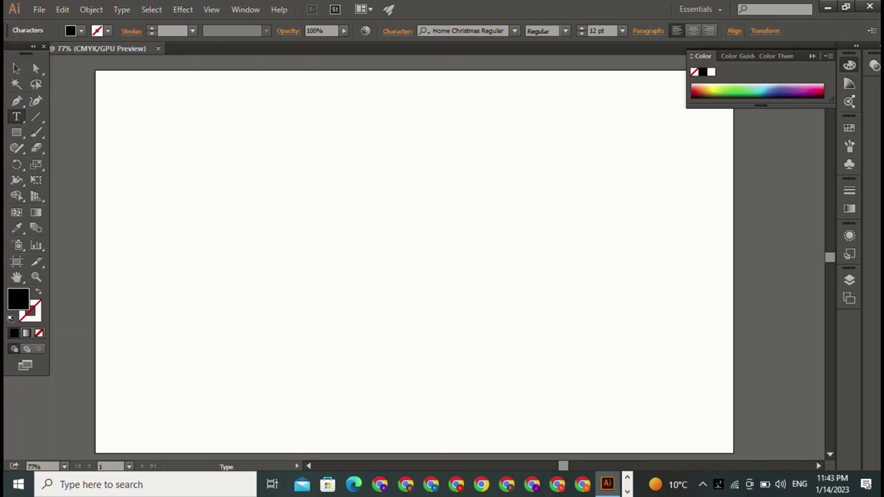
Step: Type 'QALB-E-ALHAN' near the artboard's upper left, fixing a typo with Backspace
click(264, 155)
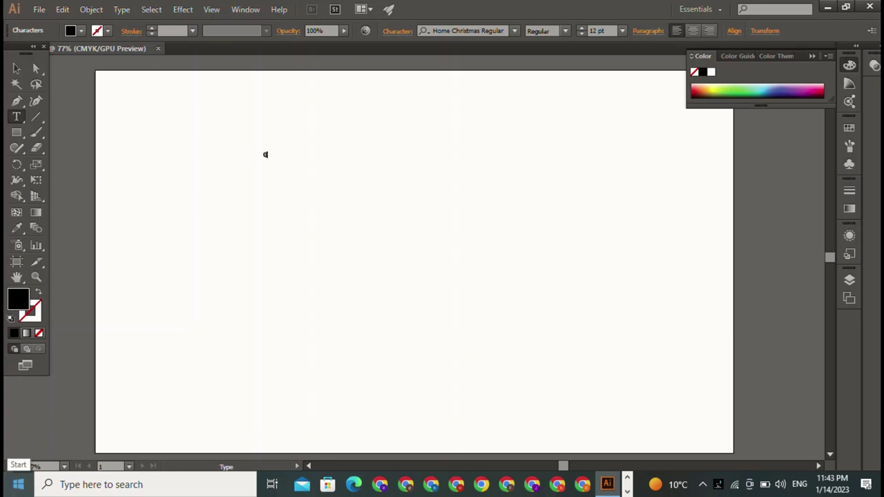
text(A)
text(L)
text(E)
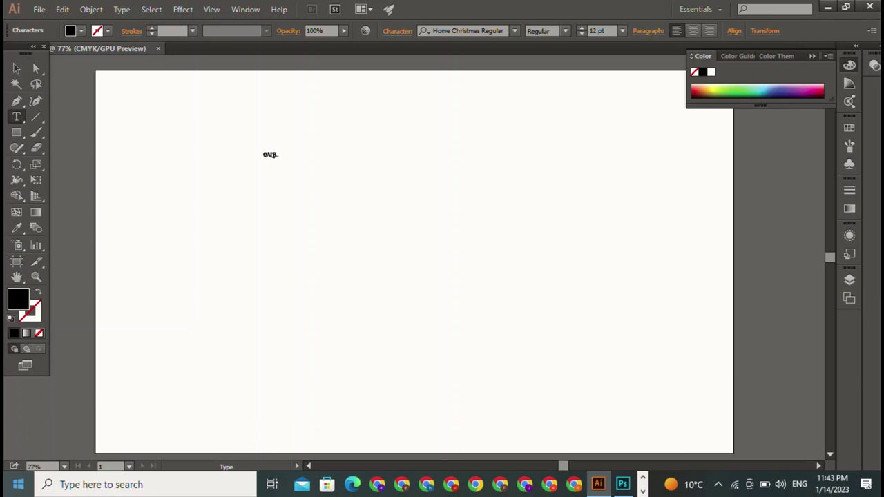
text(E)
text(L)
key(BackSpace)
key(BackSpace)
text(E)
text(M)
text(L)
text(HAN)
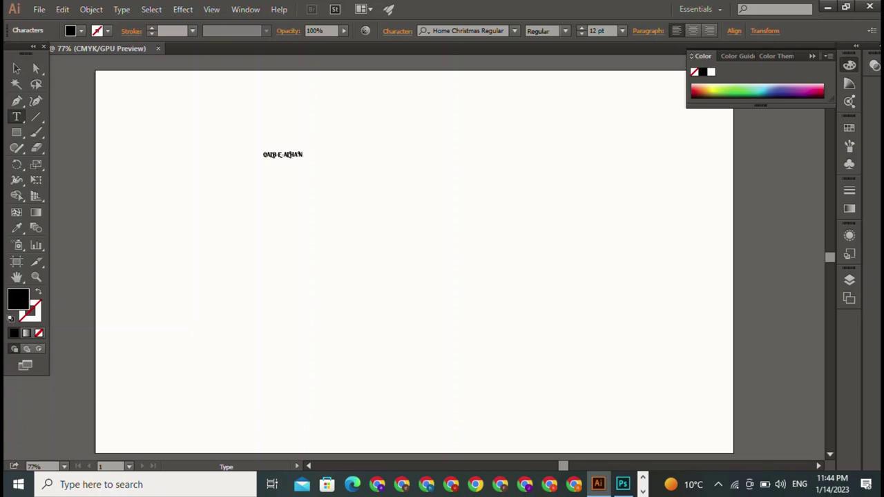
Step: Scale the title up to about 100.75 pt and move it to the artboard centre
click(17, 68)
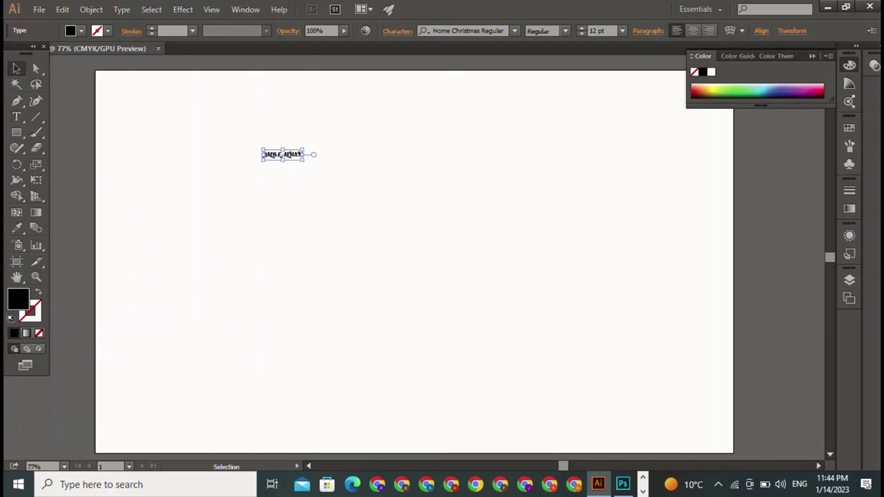
drag(303, 160, 593, 221)
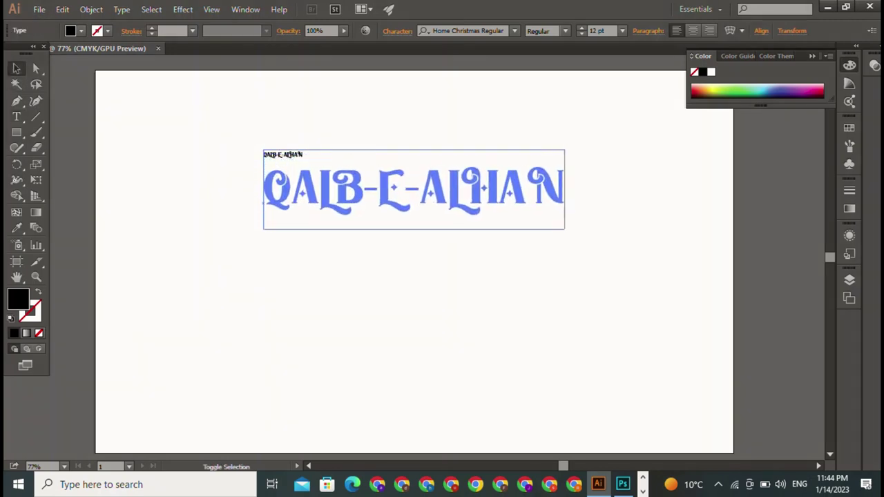
drag(415, 193, 380, 278)
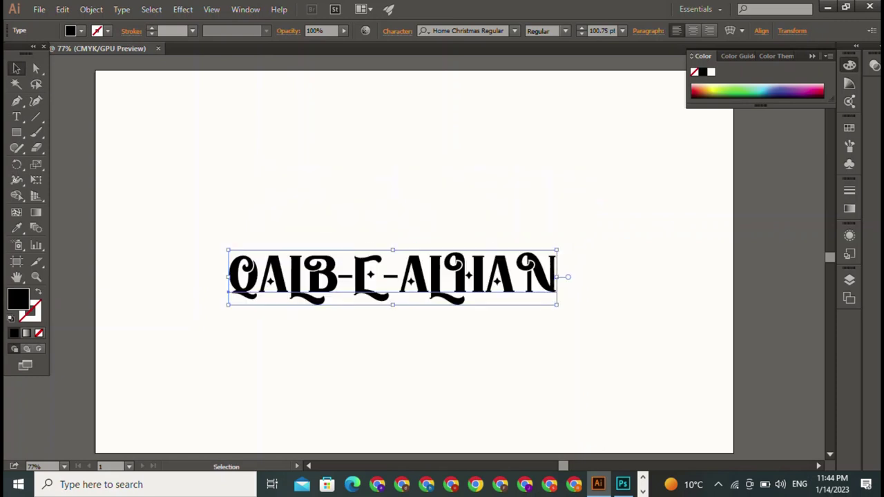
click(414, 374)
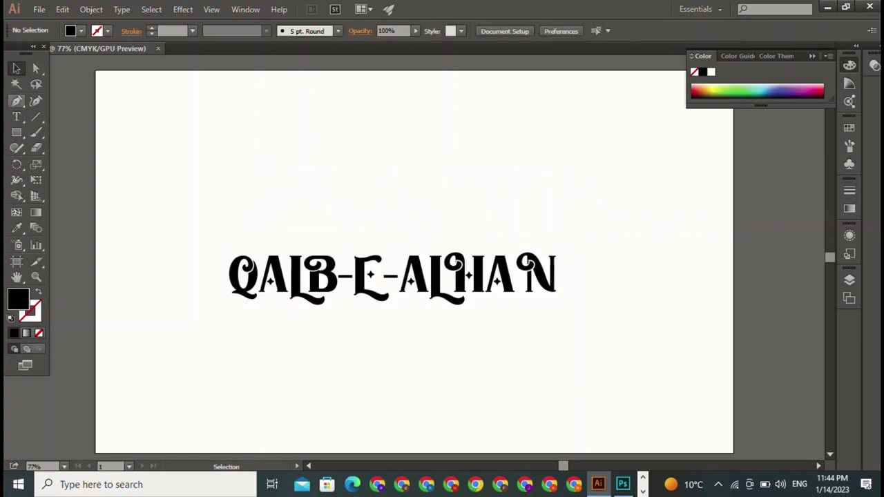
Step: Draw a straight horizontal line with the Pen tool above the title's full width
click(17, 102)
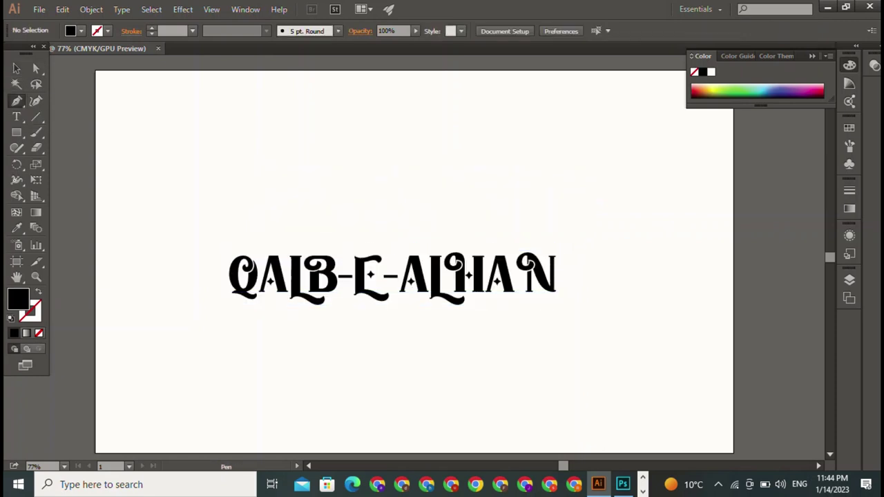
click(237, 244)
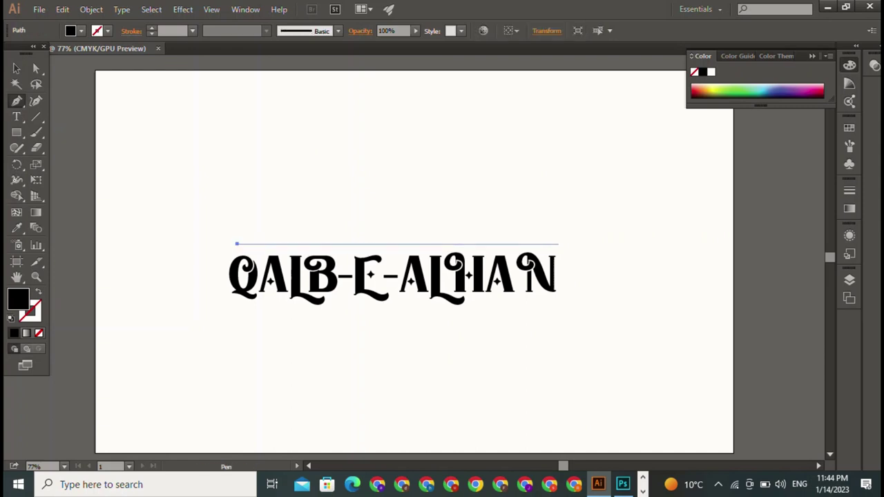
click(539, 244)
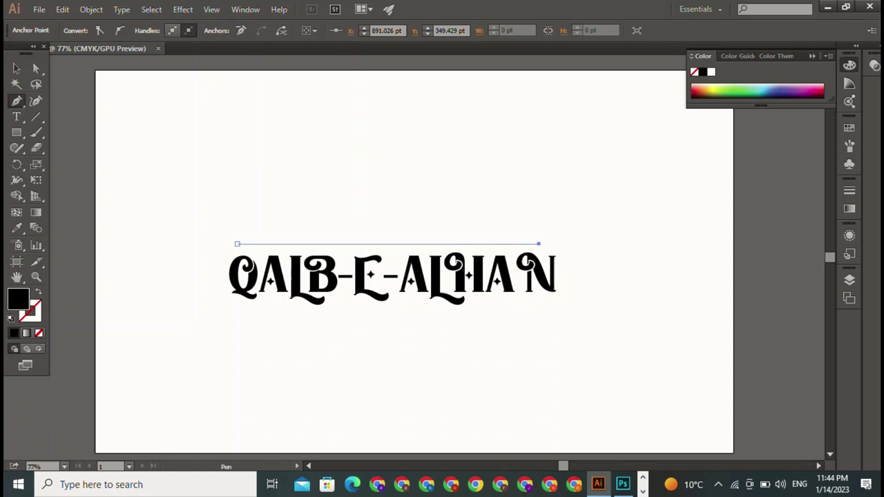
key(v)
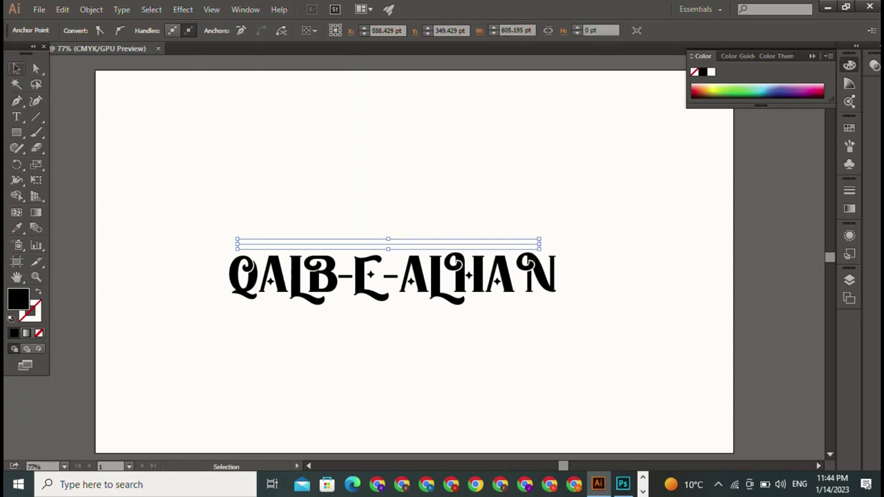
key(ctrl+shift+a)
key(ctrl+a)
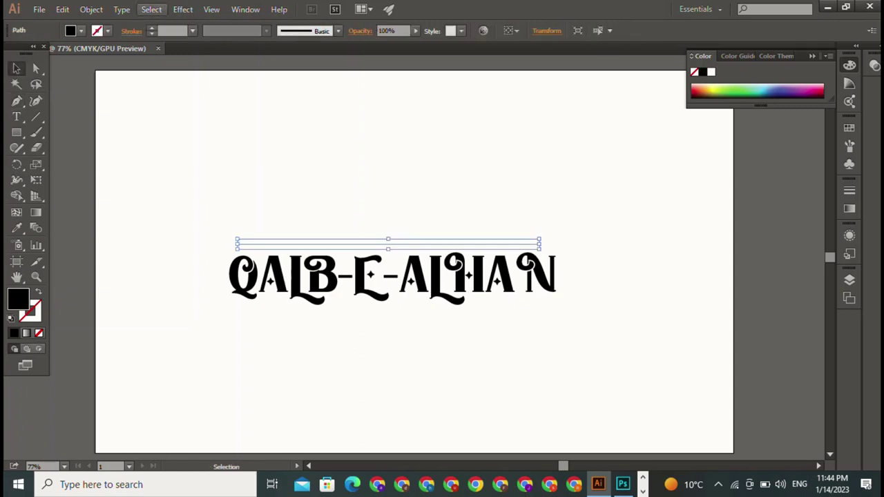
Step: Give the line a black 3 pt stroke with the tapered Width Profile 1
click(151, 28)
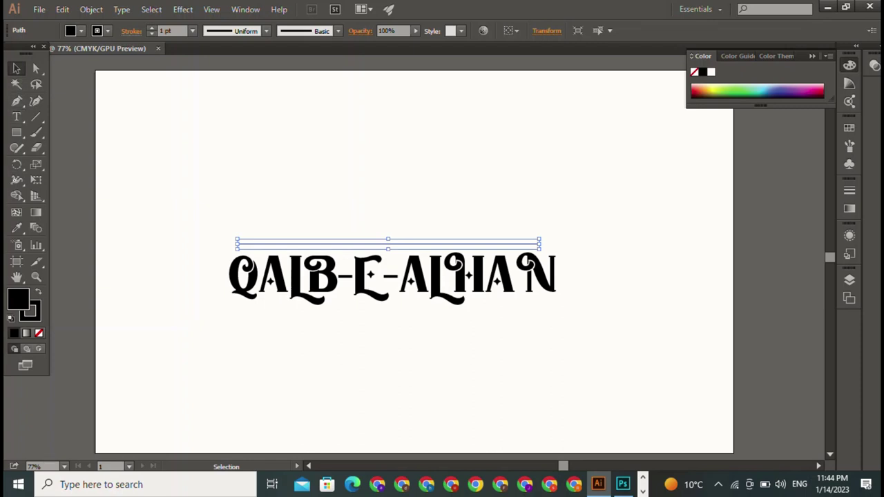
click(151, 28)
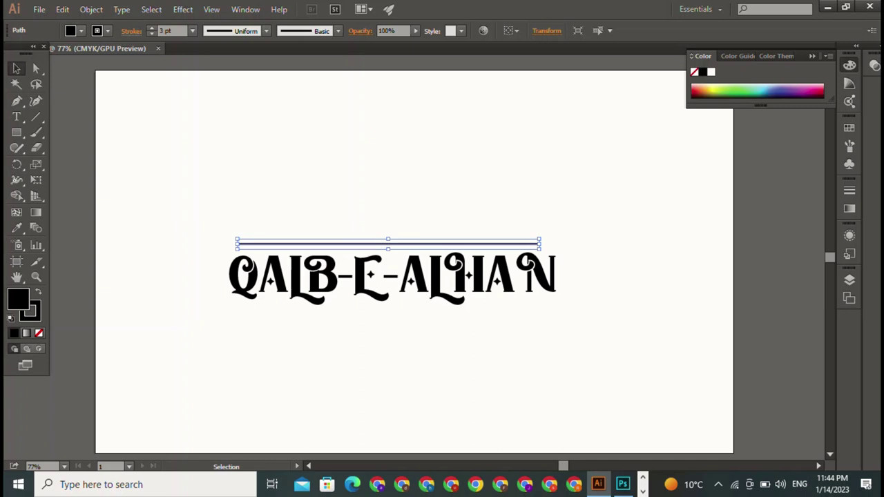
click(266, 30)
click(235, 72)
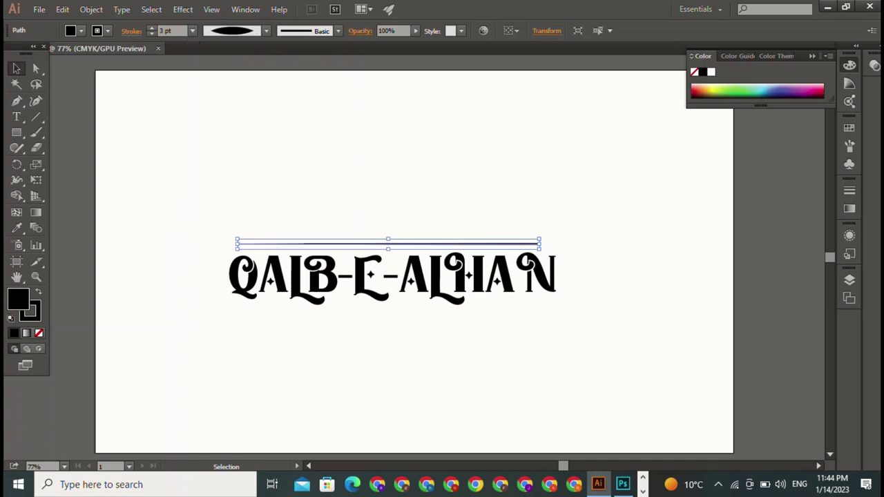
key(ctrl+shift+a)
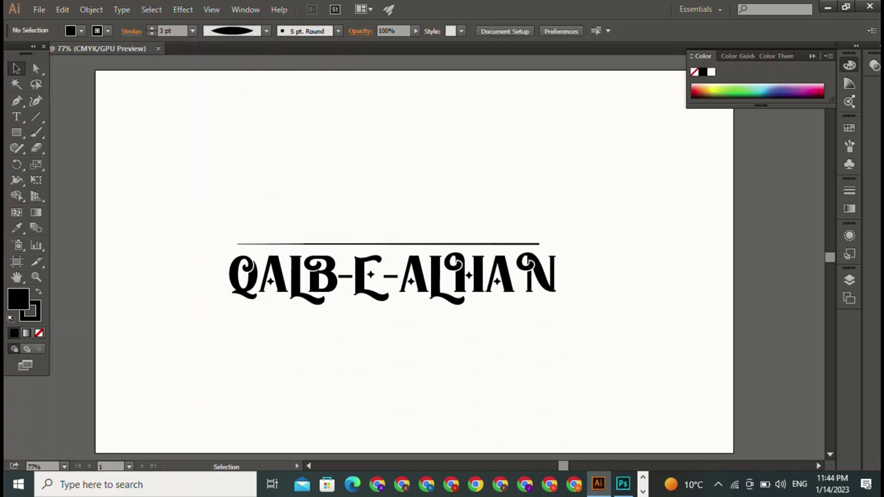
key(ctrl+z)
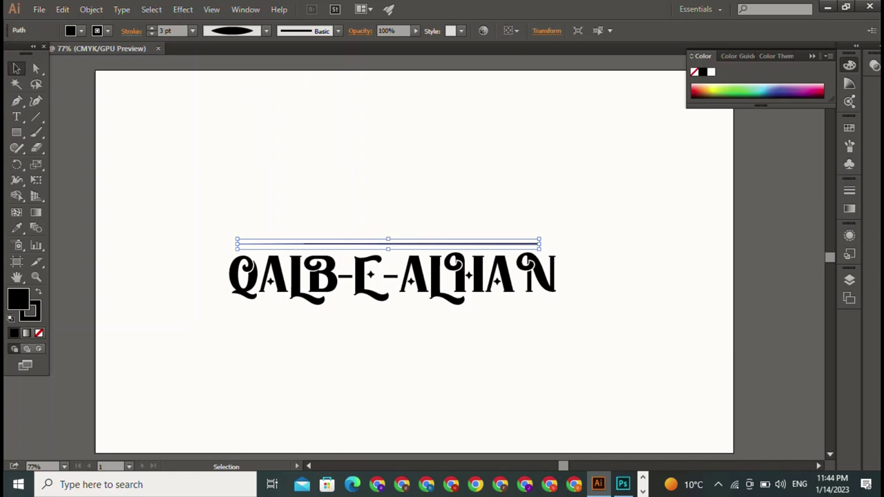
Step: Alt-drag a copy of the top line below the title and reflect it
drag(387, 244, 387, 314)
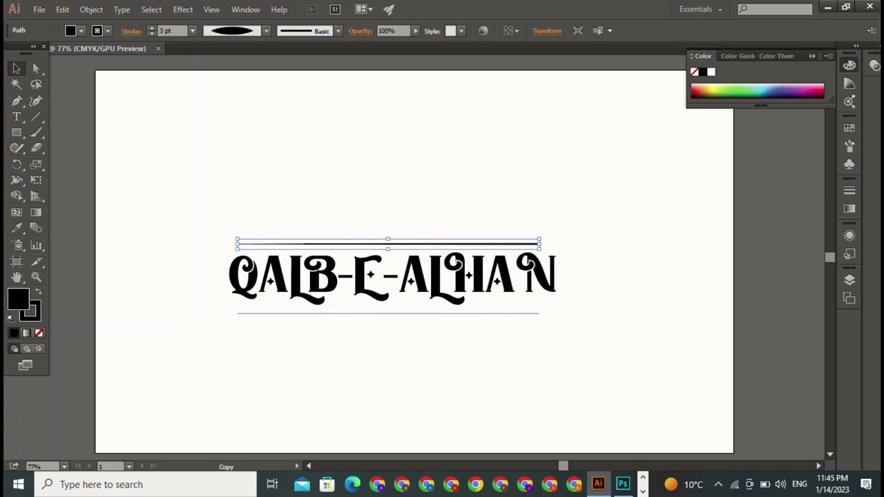
right_click(514, 315)
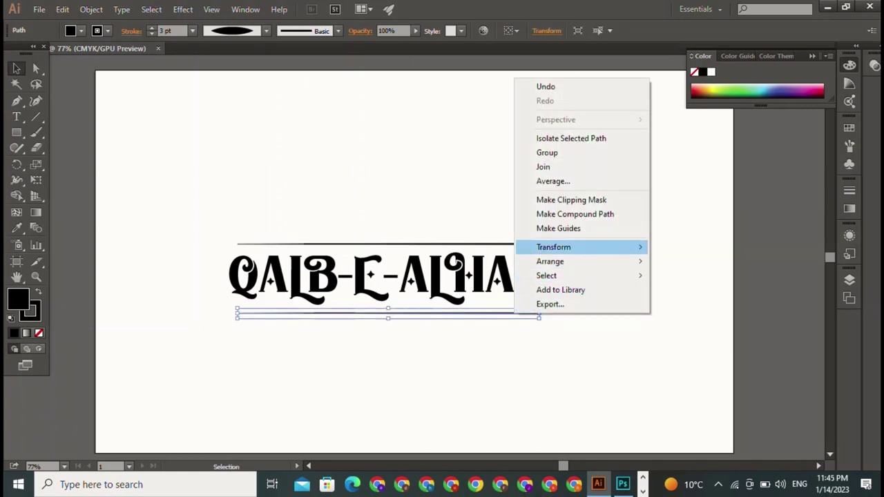
click(683, 294)
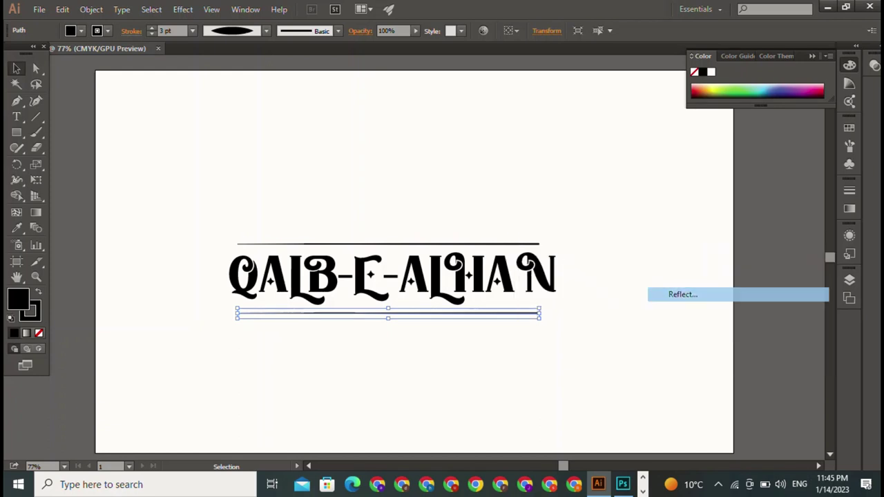
key(Return)
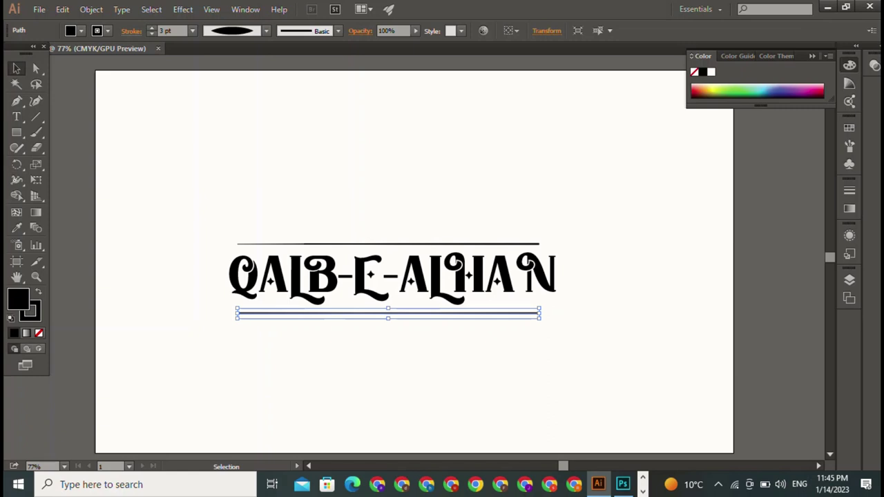
key(ctrl+shift+a)
click(449, 314)
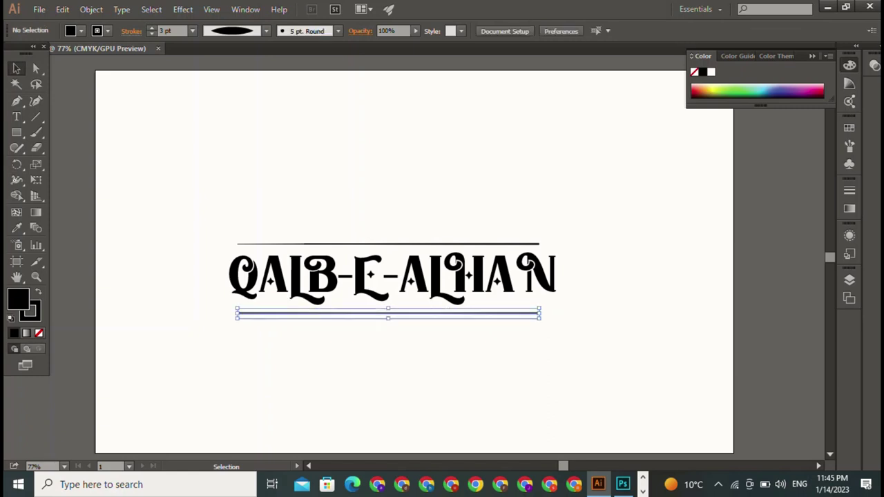
key(ctrl+shift+a)
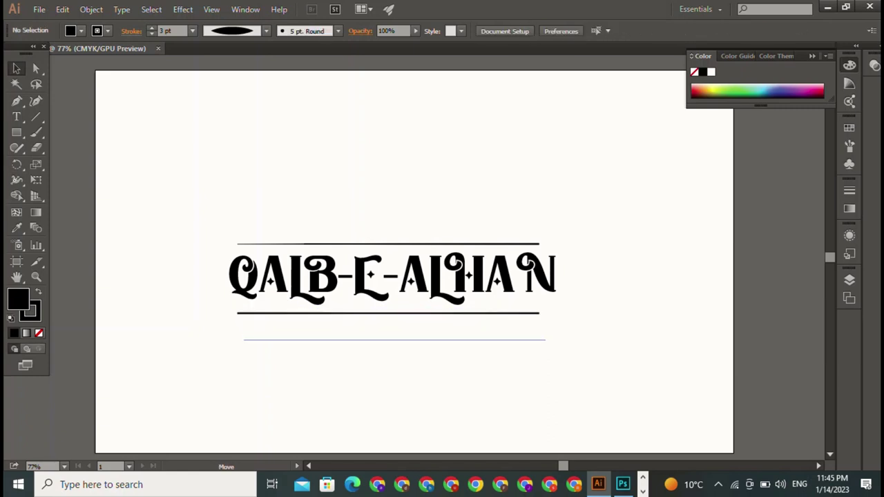
Step: Replace the lower line with a fresh copy, delete the original, and align it under the title
drag(388, 314, 395, 352)
key(ctrl+shift+a)
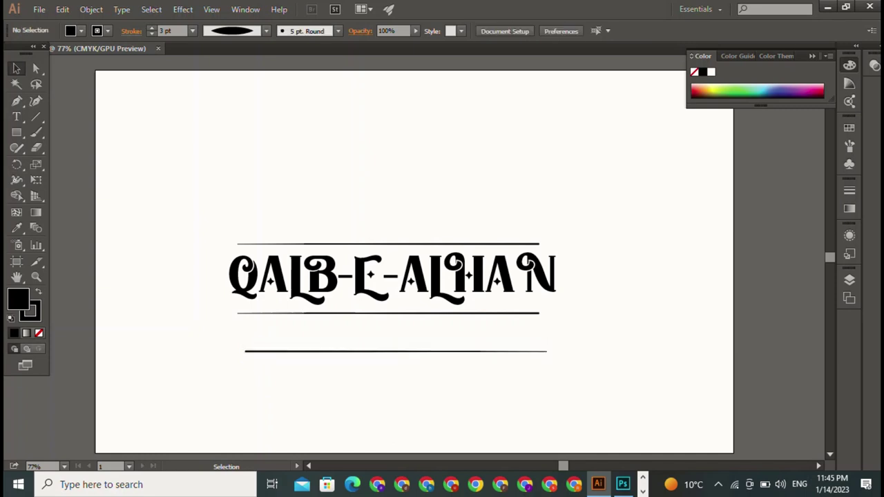
click(389, 314)
key(Delete)
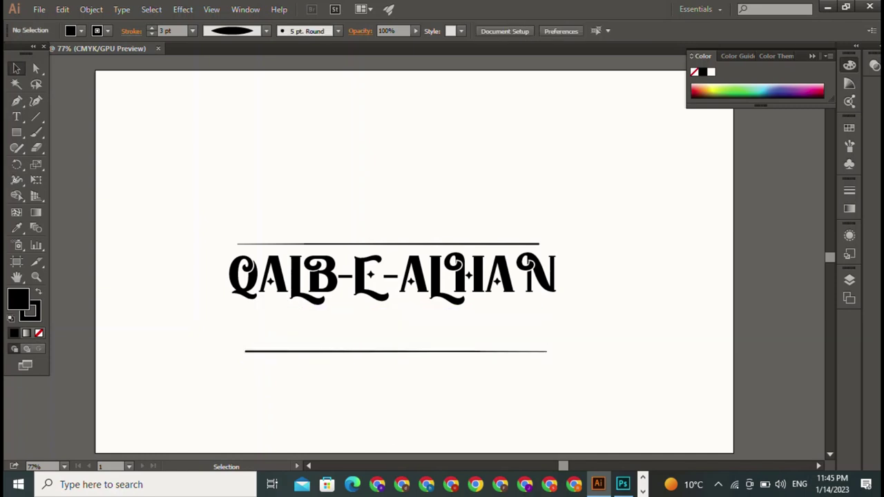
drag(395, 351, 401, 318)
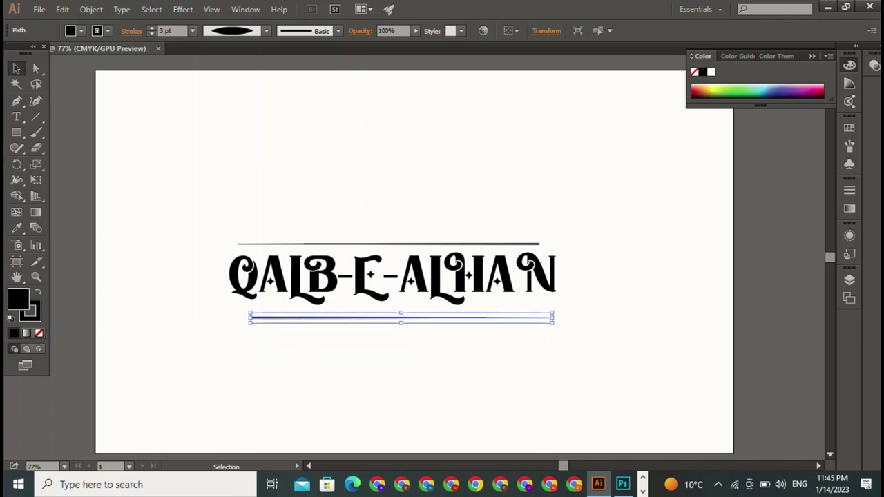
key(ctrl+shift+a)
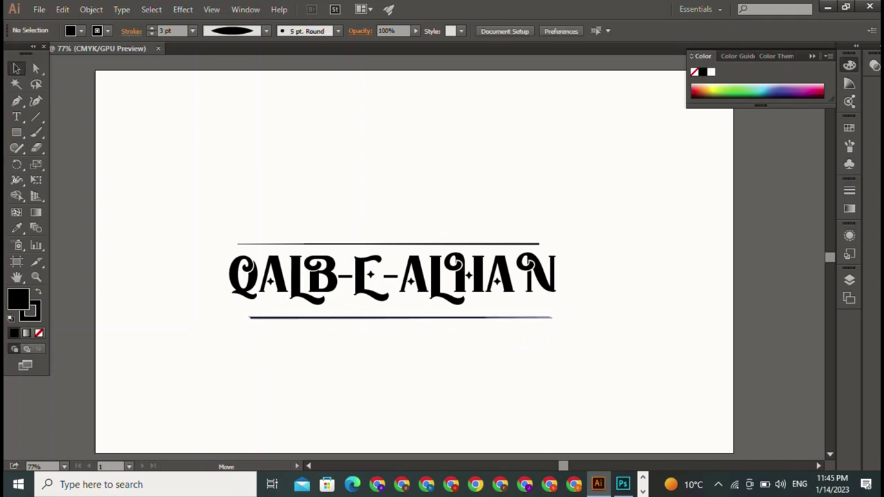
drag(401, 318, 389, 318)
key(ctrl+shift+a)
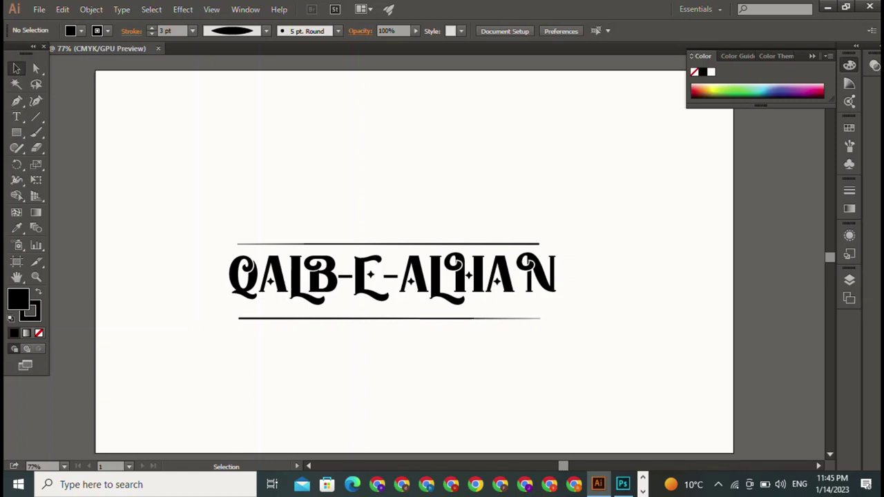
Step: Draw a thin, tall rectangle near the page's top left
click(16, 132)
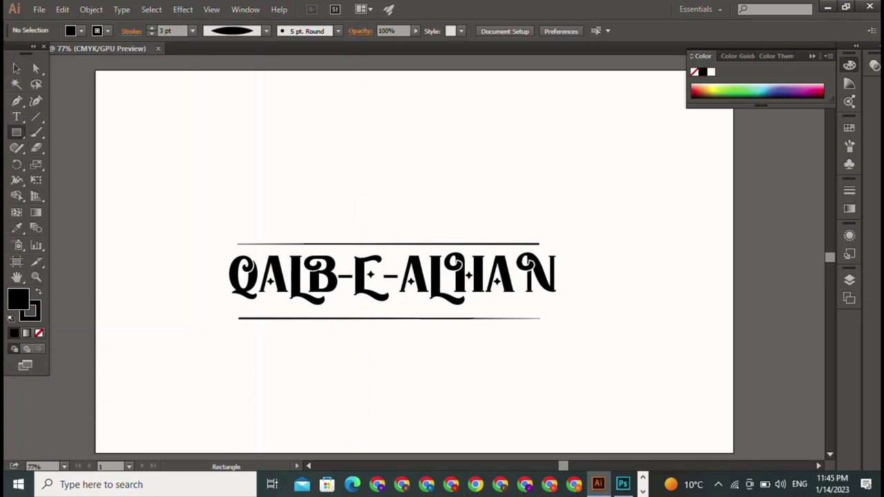
drag(113, 88, 114, 150)
key(v)
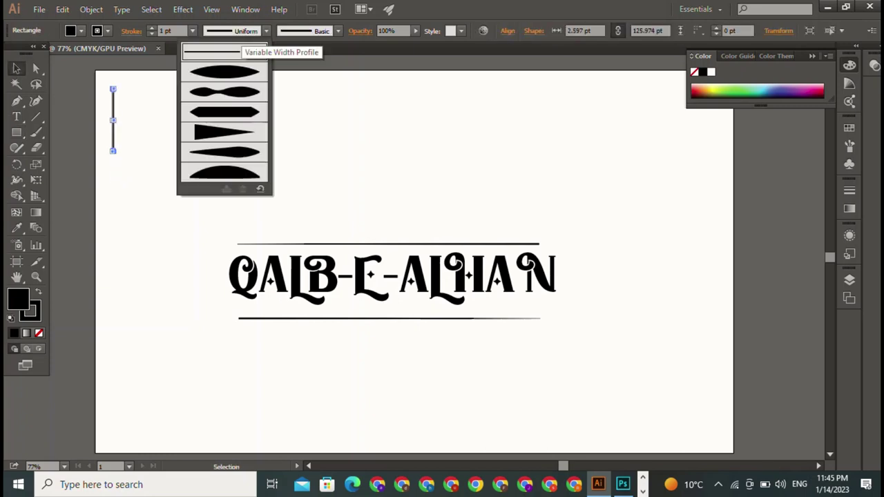
click(231, 74)
key(ctrl+shift+a)
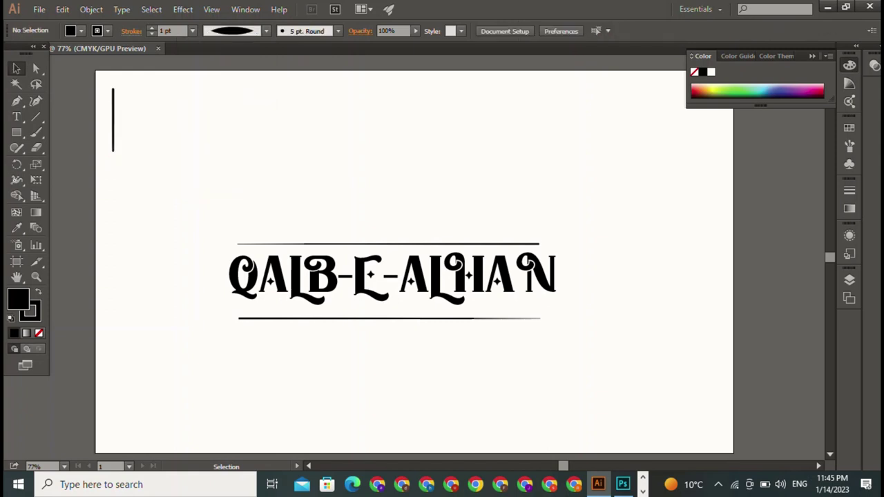
Step: Set the thin rectangle's fill to None
click(81, 31)
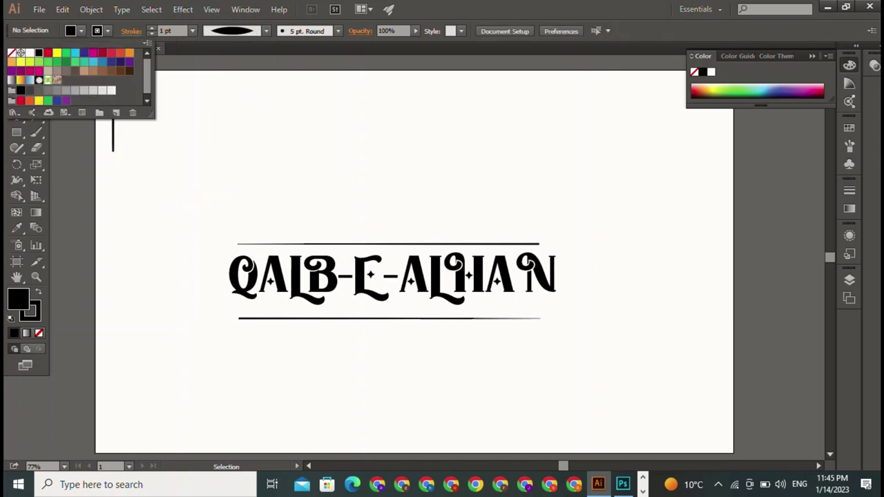
click(11, 52)
key(Escape)
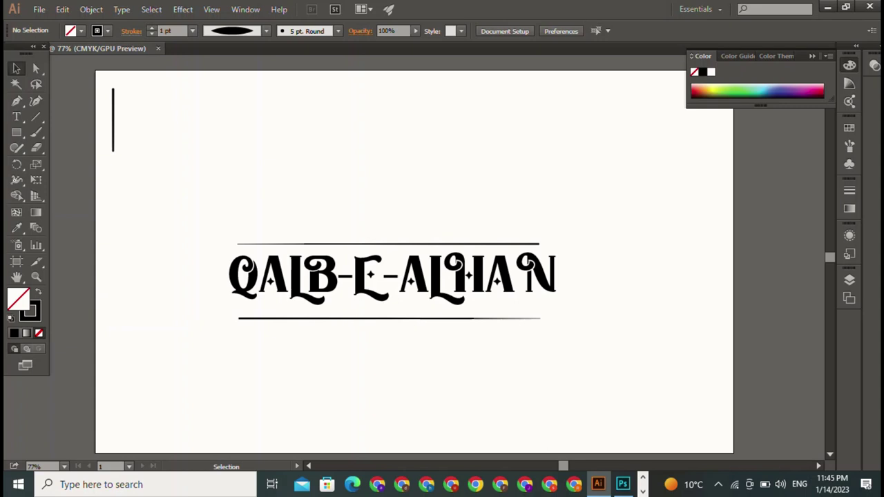
click(113, 117)
click(80, 31)
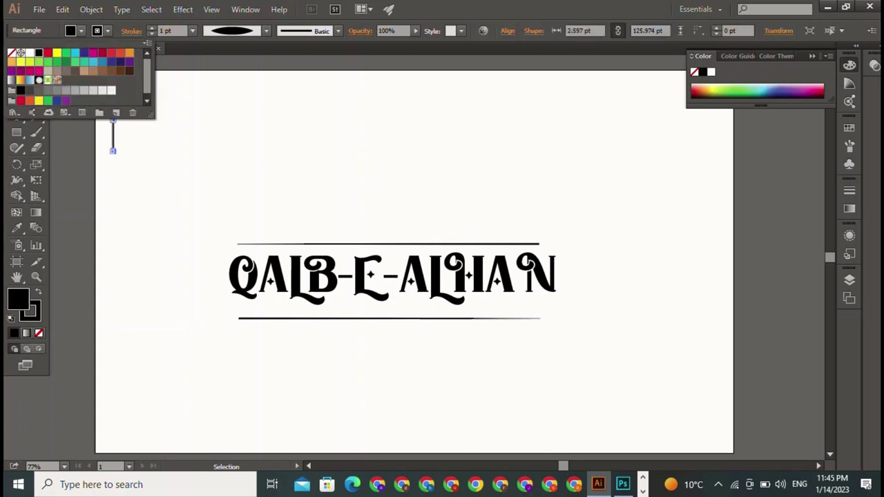
click(11, 53)
key(Escape)
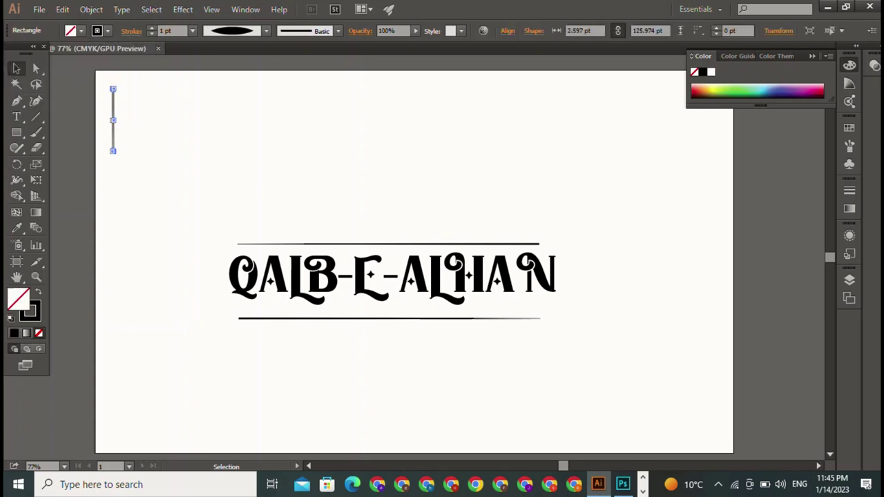
Step: Give the bar the pinched width profile and a 3 pt stroke
click(266, 30)
click(224, 91)
click(152, 27)
Step: Move the vertical bar to stand just left of the title
mouse_move(114, 120)
mouse_down()
mouse_move(148, 133)
mouse_move(224, 283)
mouse_up()
key(ctrl+shift+a)
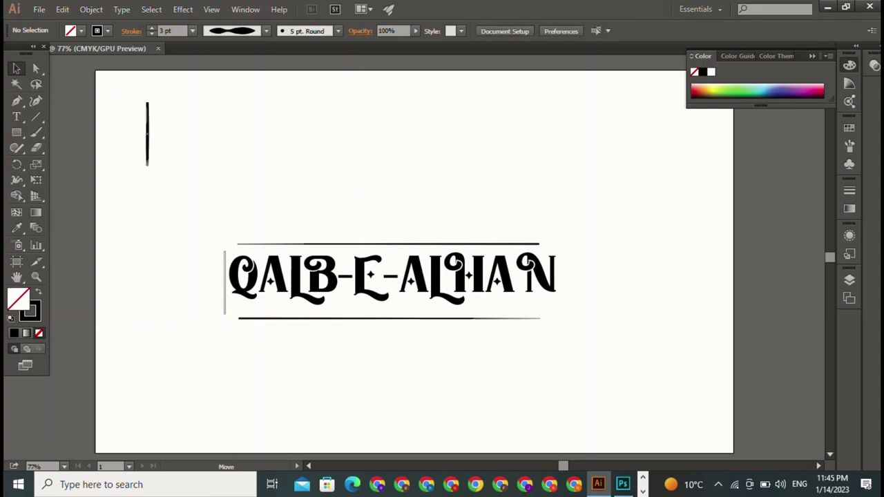
drag(225, 280, 222, 284)
key(ctrl+shift+a)
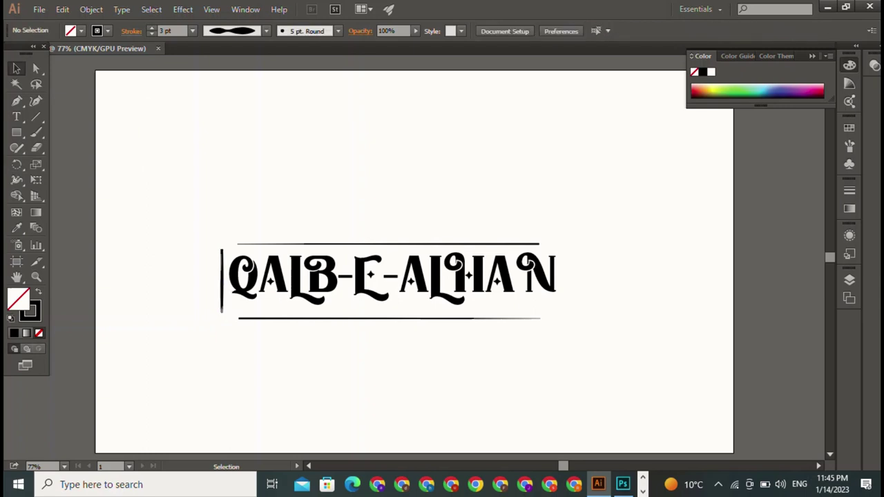
Step: Alt-drag a copy of the left bar to the title's right end, undo the text change, and nudge it into place
click(222, 282)
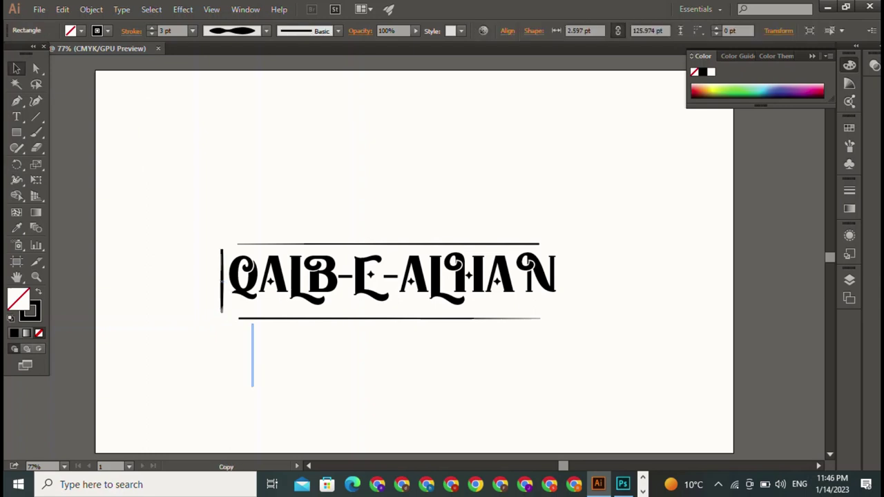
mouse_move(222, 282)
mouse_down()
mouse_move(271, 380)
mouse_move(614, 329)
mouse_move(558, 279)
mouse_up()
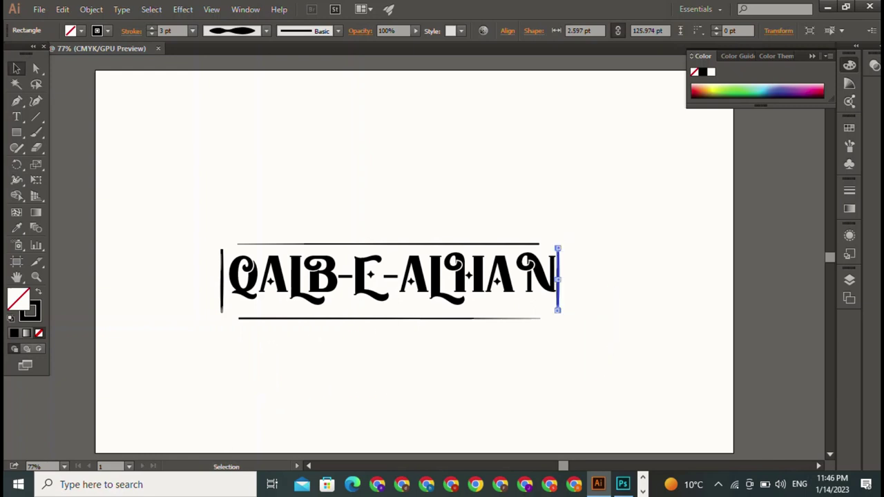
click(542, 278)
key(ctrl+z)
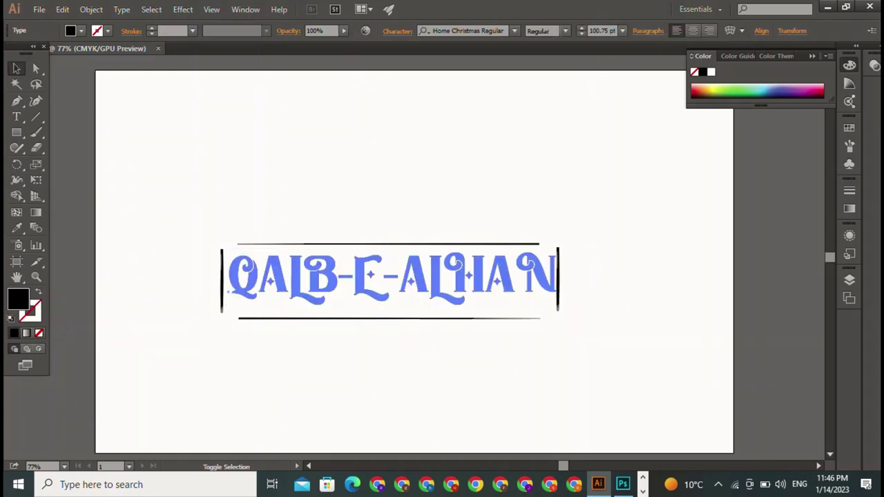
key(ctrl+z)
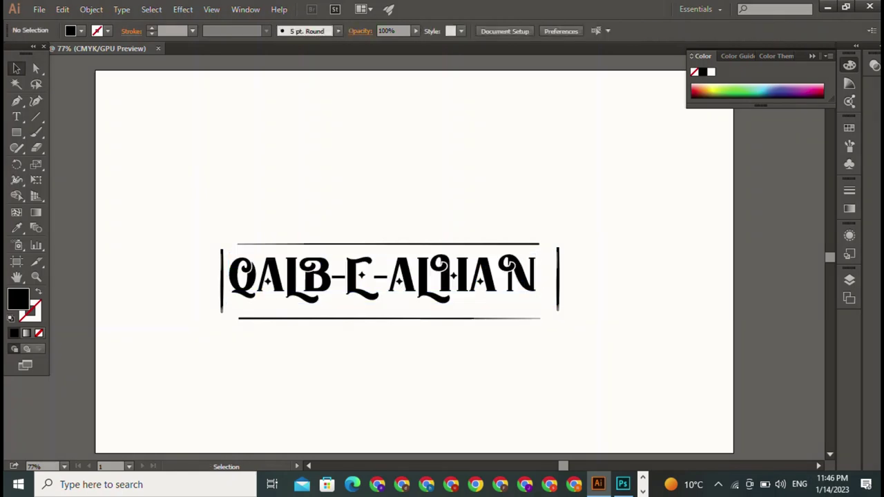
drag(558, 280, 544, 279)
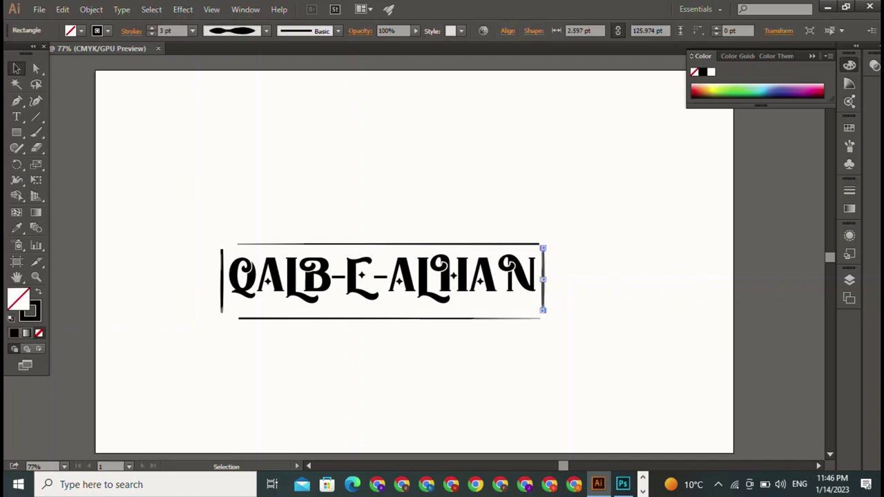